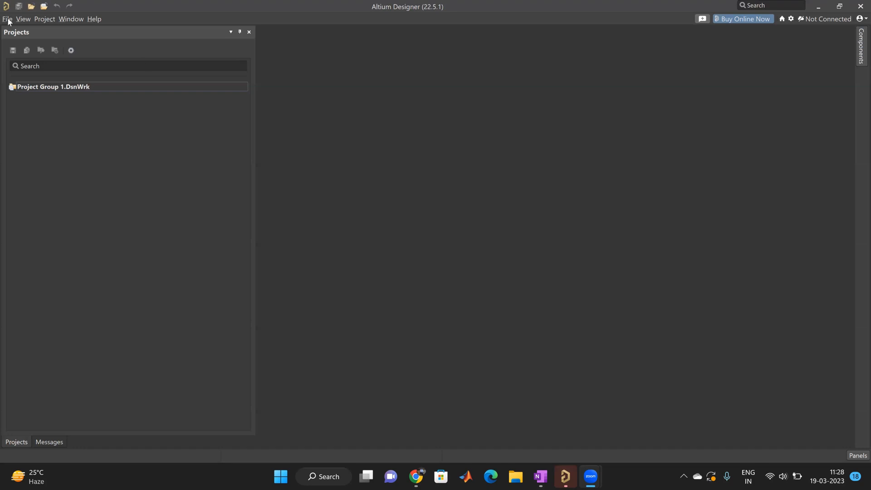
Create a new local empty PCB project named altproj1 in the default folder
click(7, 20)
mouse_move(34, 43)
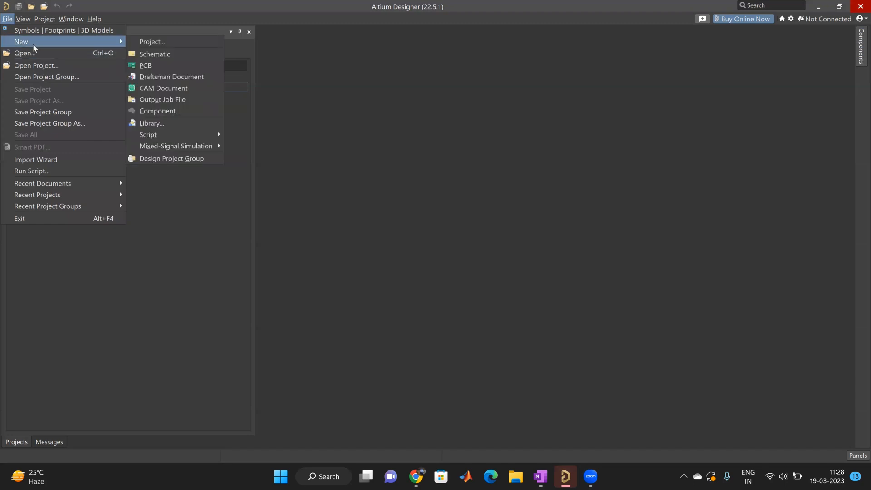
click(159, 42)
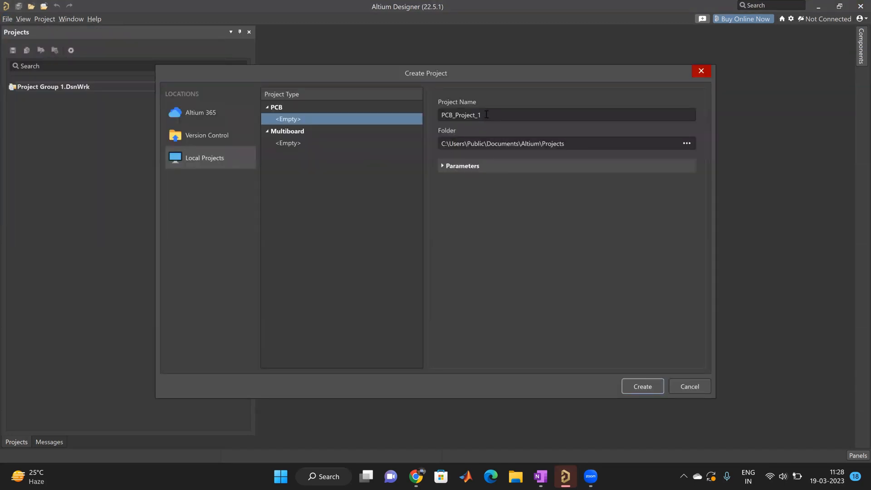
click(486, 114)
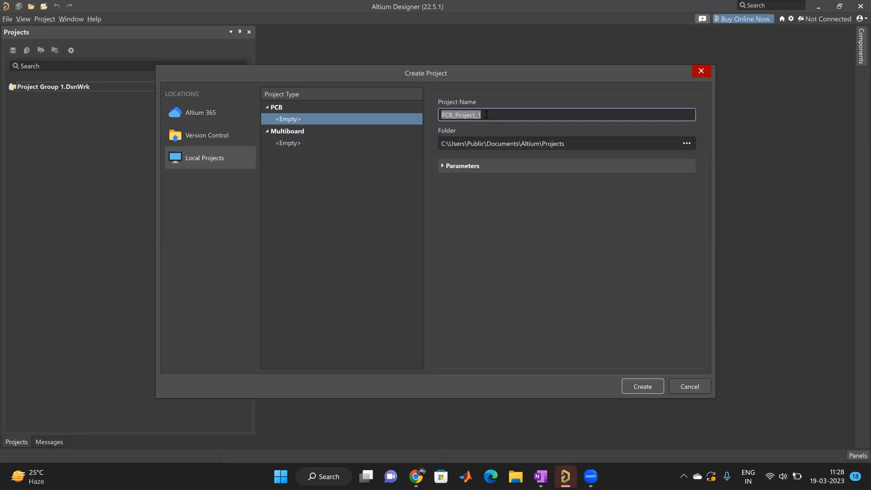
text(altproj1)
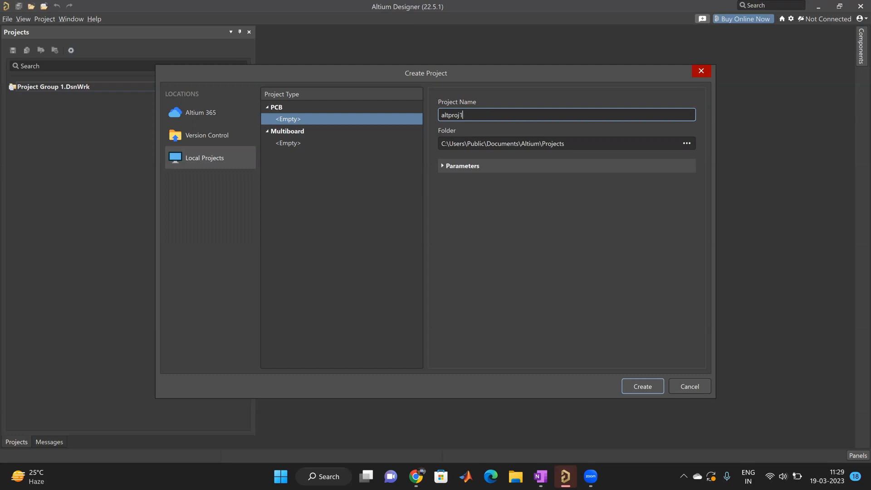
click(636, 387)
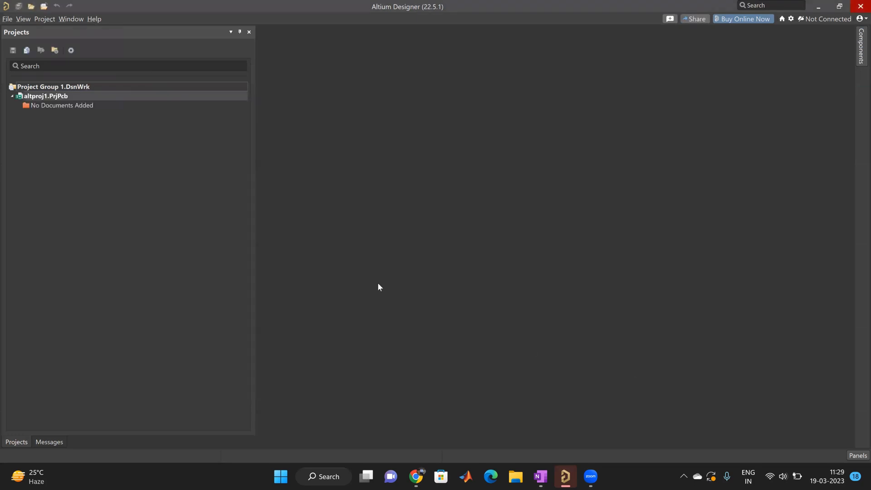
Add a new schematic document to the altproj1 project
right_click(61, 97)
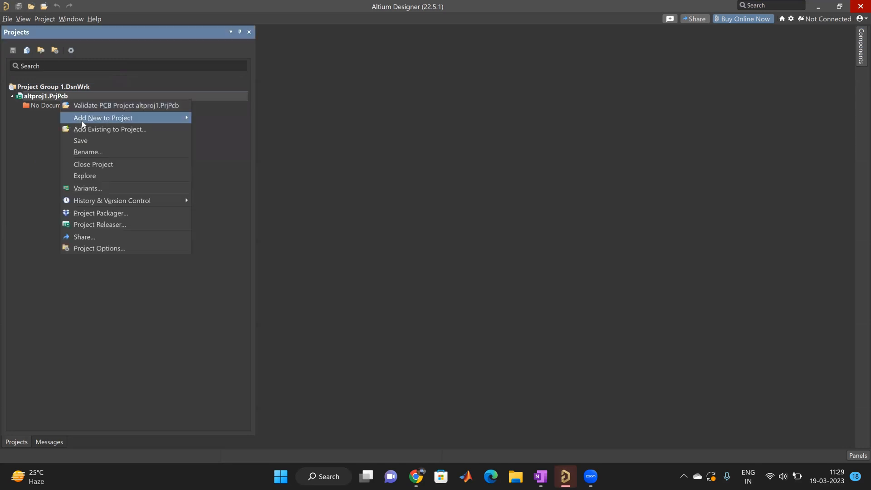
mouse_move(82, 122)
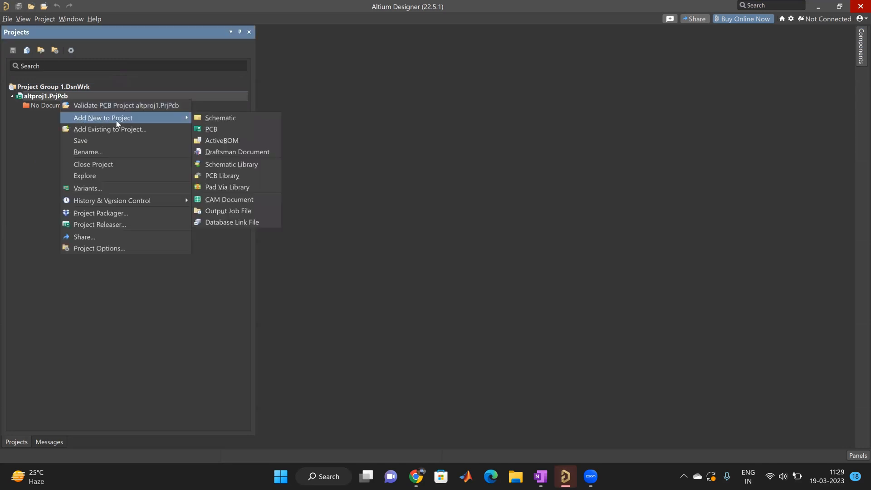
click(212, 118)
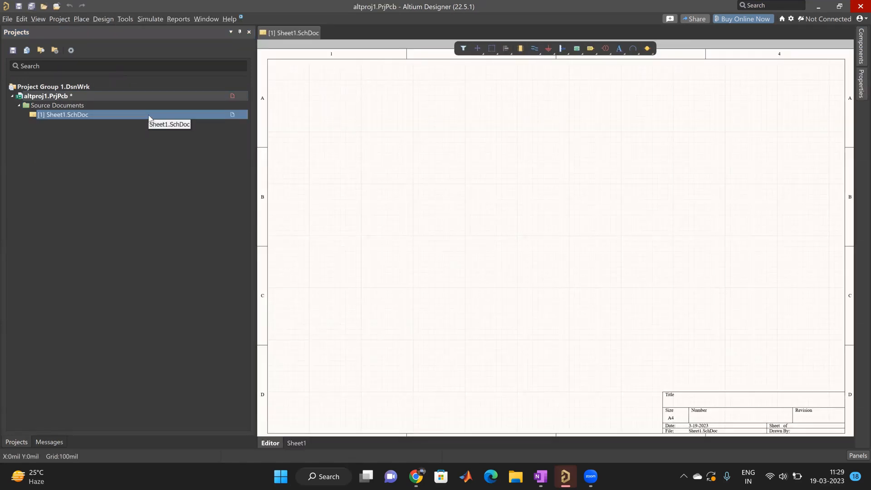
Save the new schematic as sch1 in the altproj1 folder, and save the project
key(ctrl+s)
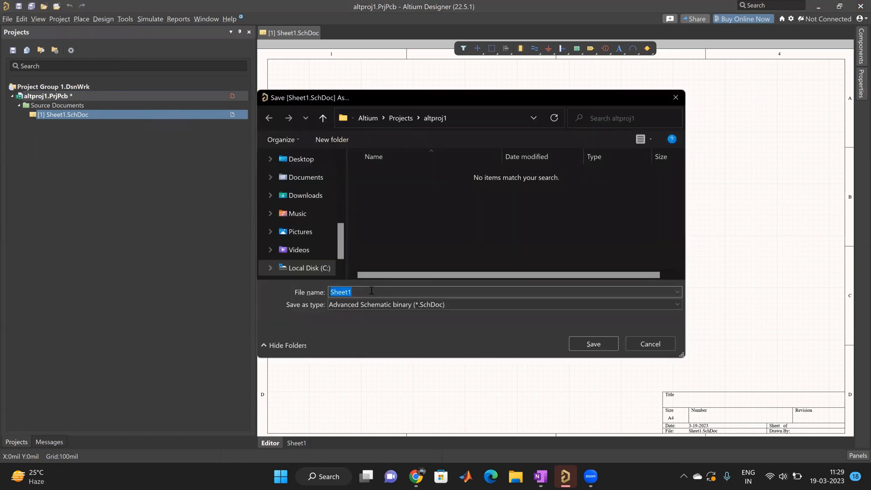
key(BackSpace)
text(sch1)
key(Return)
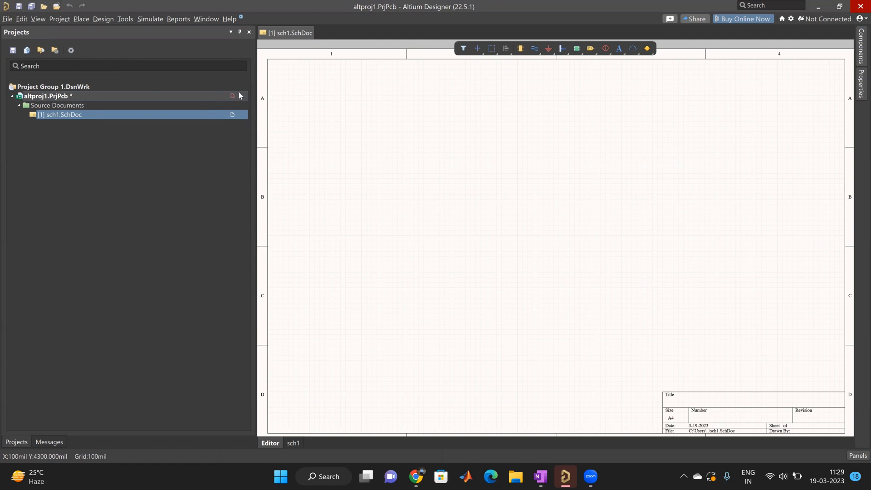
right_click(191, 97)
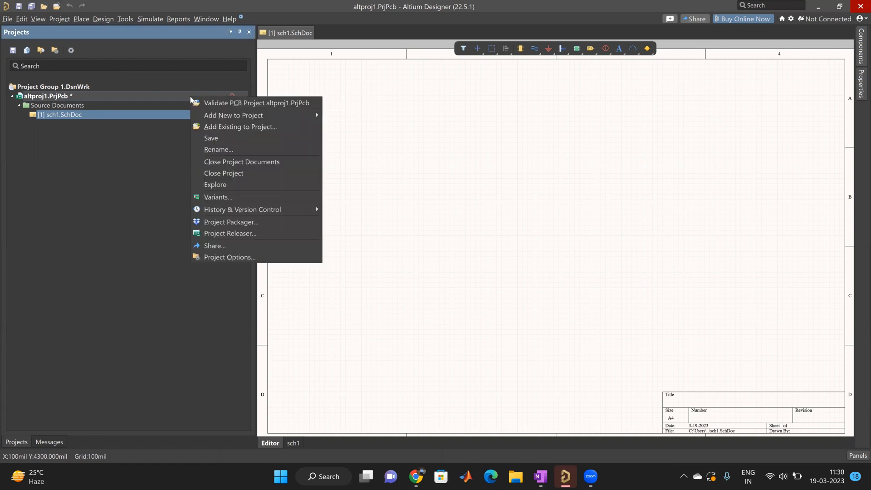
click(209, 137)
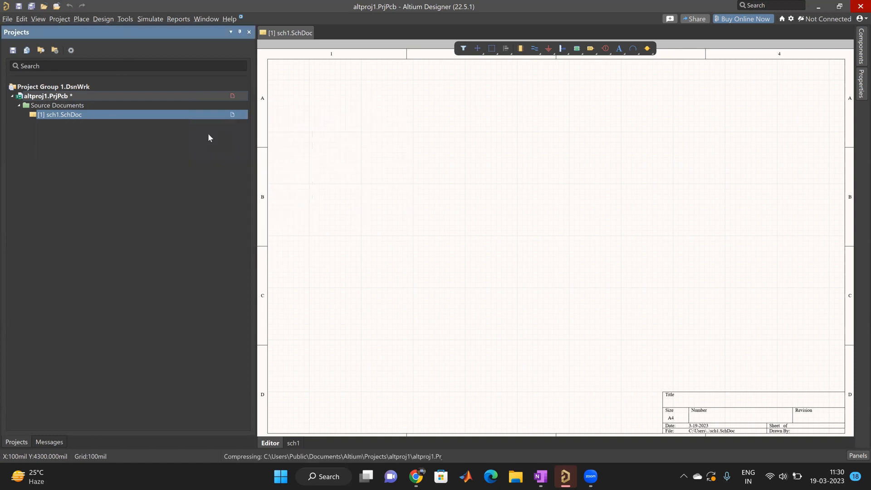
Add a new PCB document to the altproj1 project and save it as PCB1
right_click(49, 98)
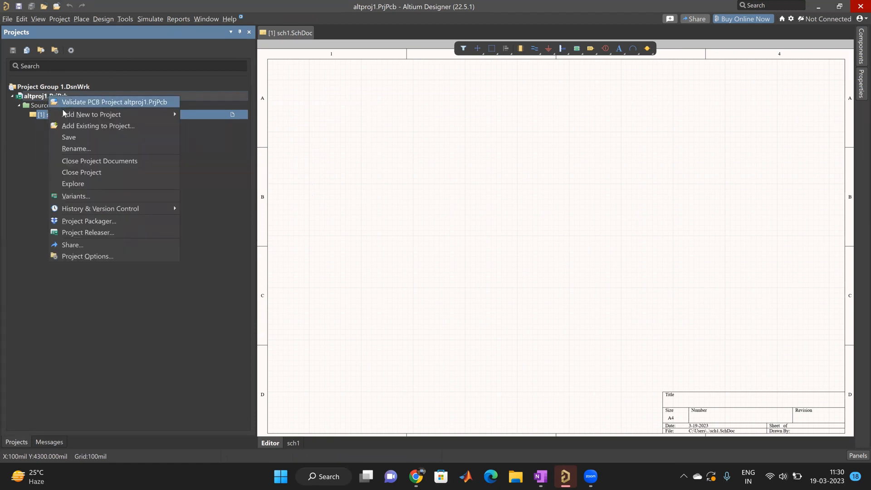
mouse_move(65, 116)
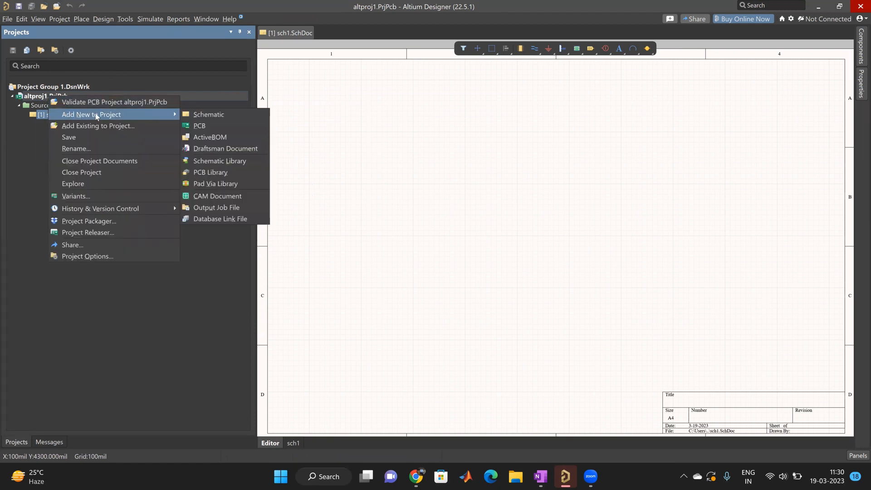
click(199, 125)
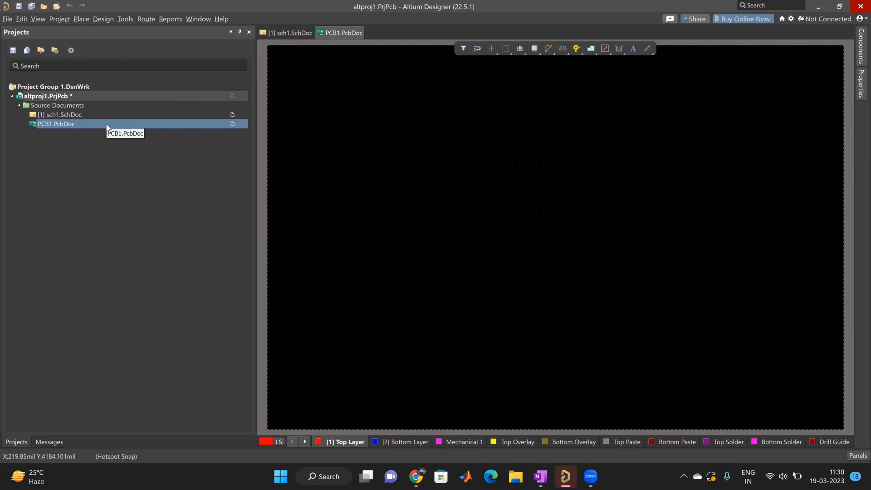
key(ctrl+s)
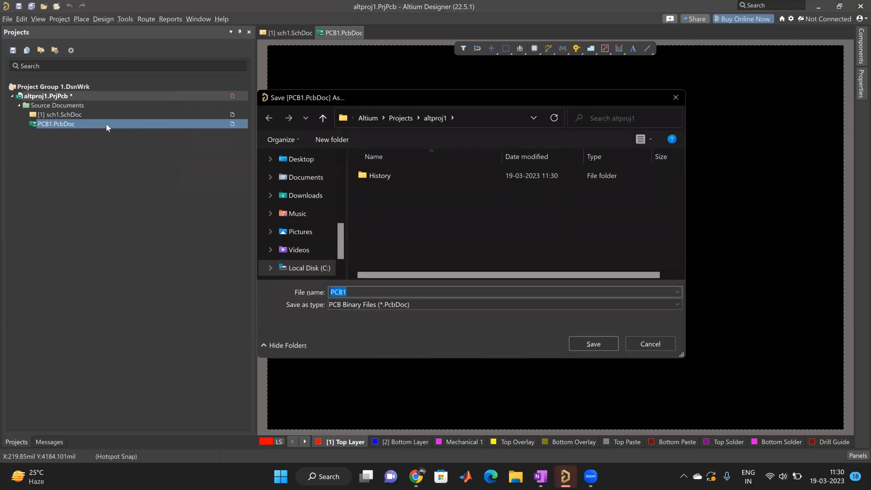
key(Return)
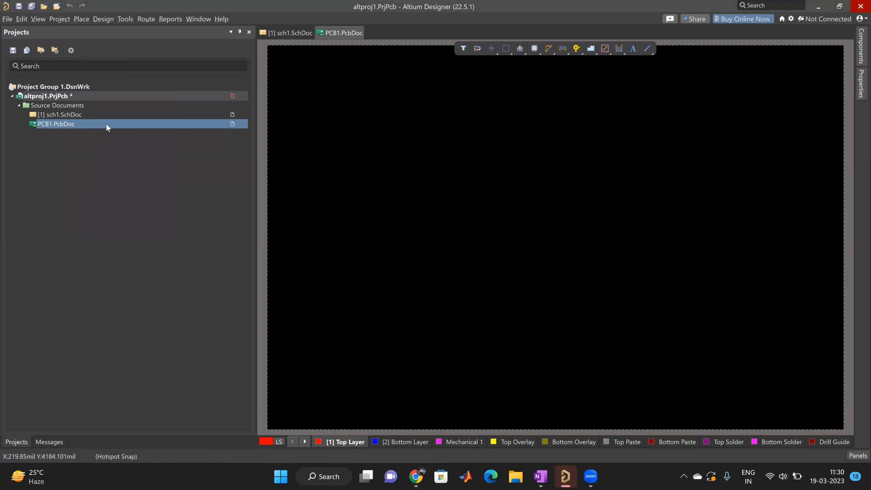
View the sch1 schematic sheet and return to the PCB1 board document
click(63, 182)
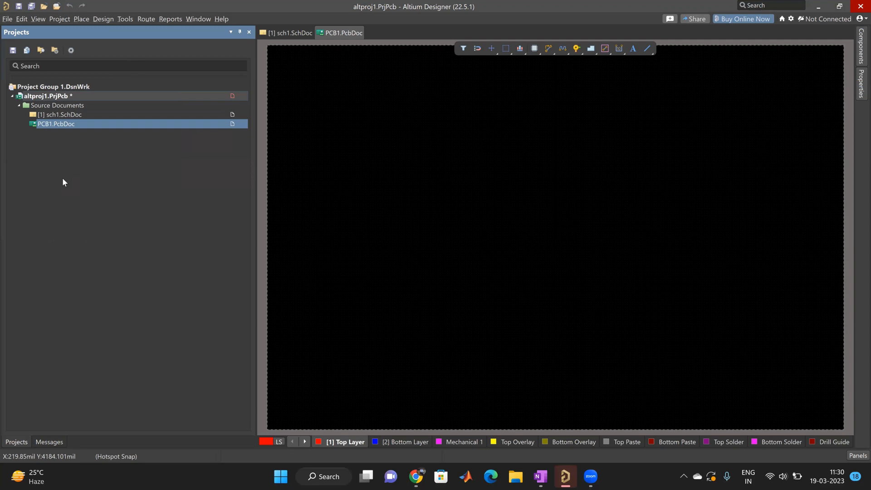
click(75, 117)
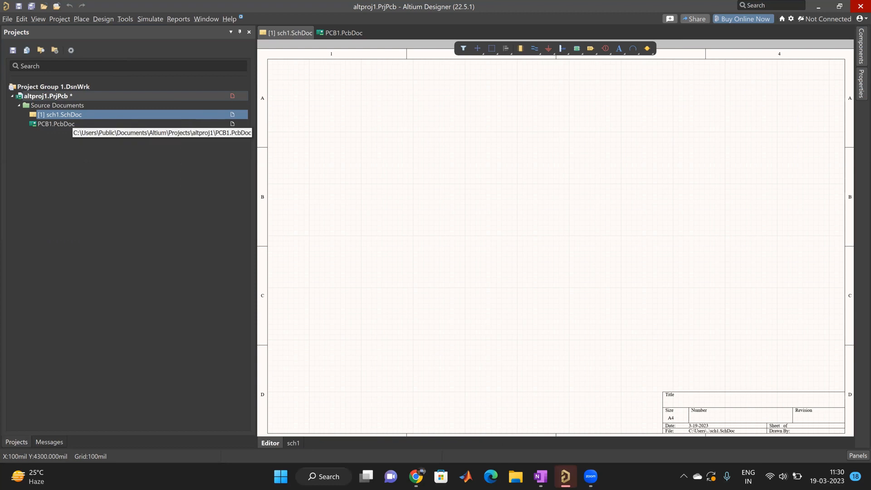
click(73, 125)
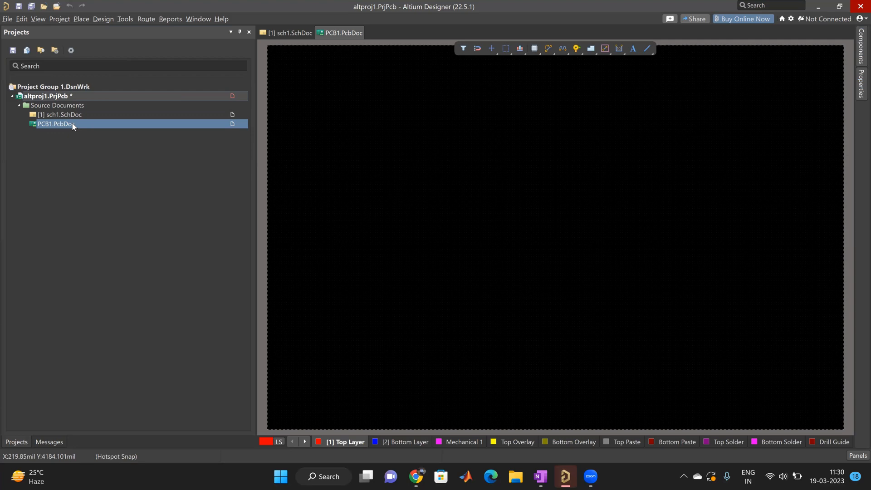
Add a new schematic library to the altproj1 project and save it as Schlib1
right_click(66, 98)
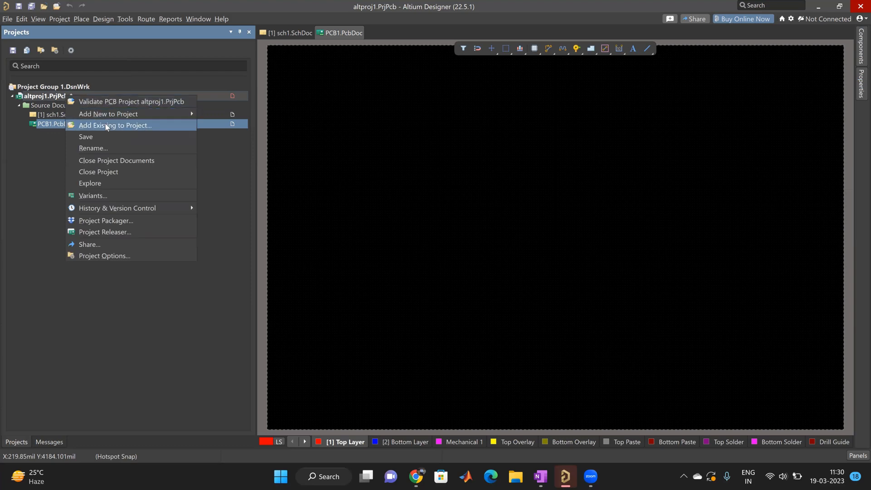
mouse_move(105, 116)
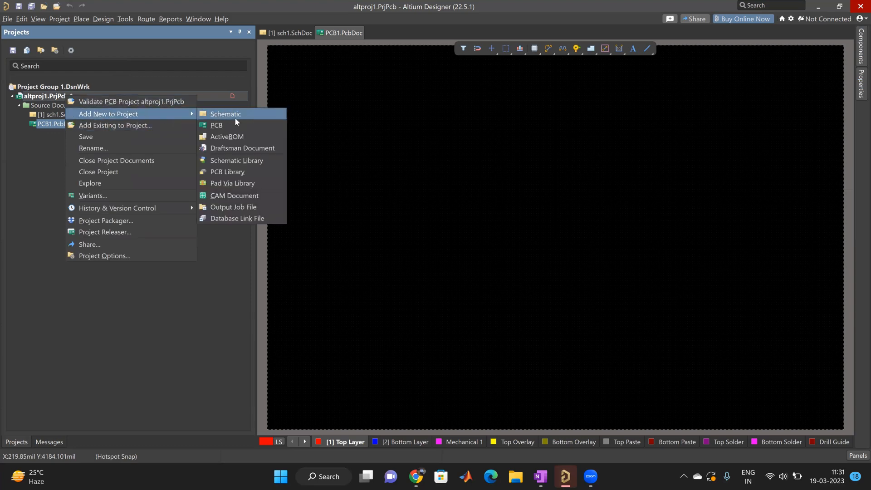
click(247, 161)
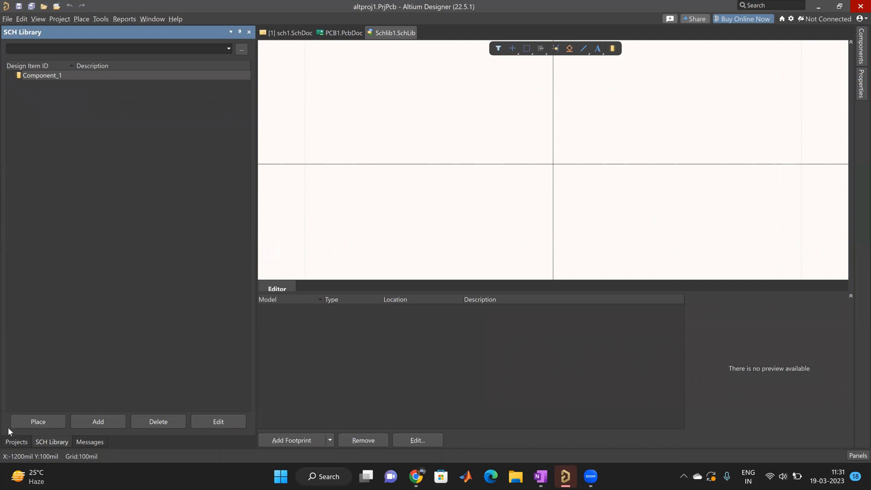
click(16, 442)
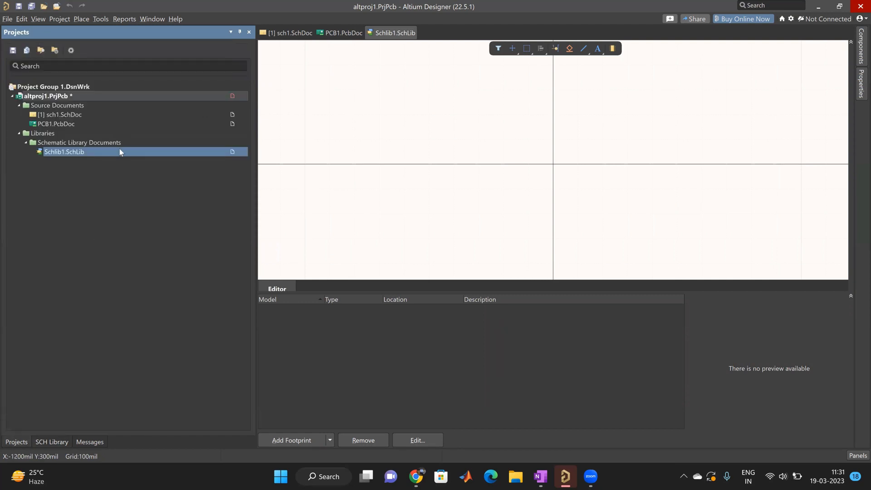
key(ctrl+s)
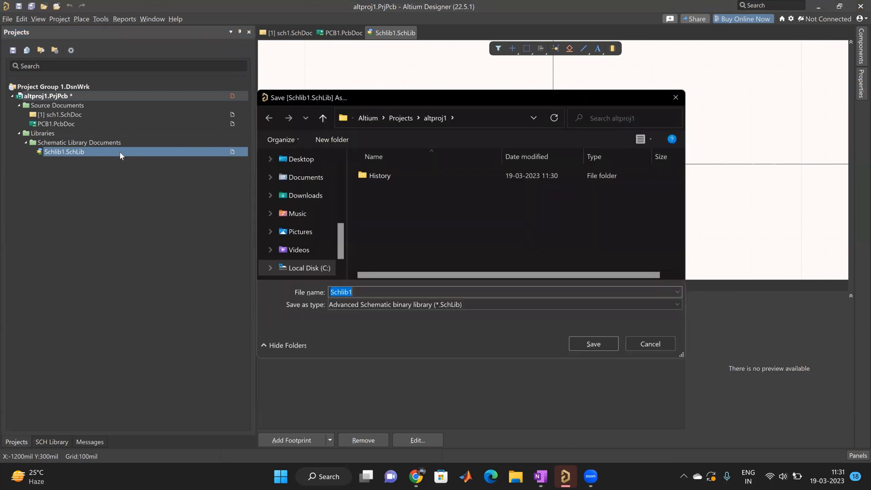
key(Return)
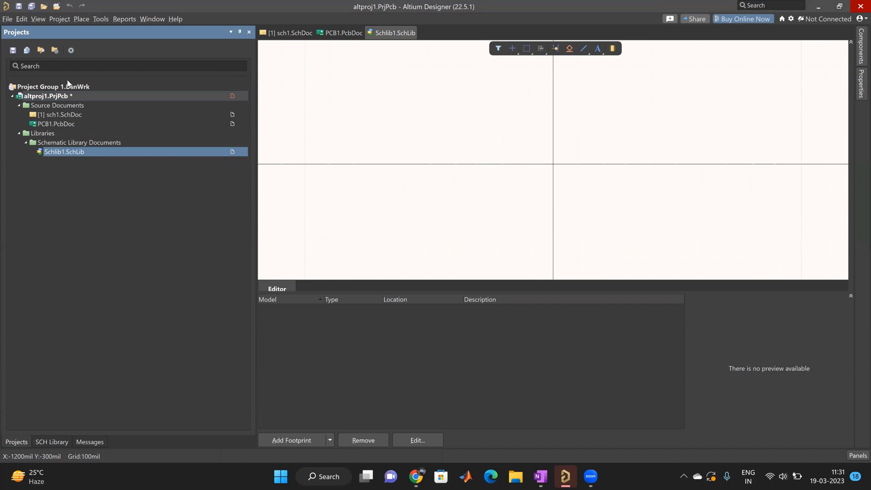
Add a new PCB library to the altproj1 project and show it in the project tree
right_click(56, 100)
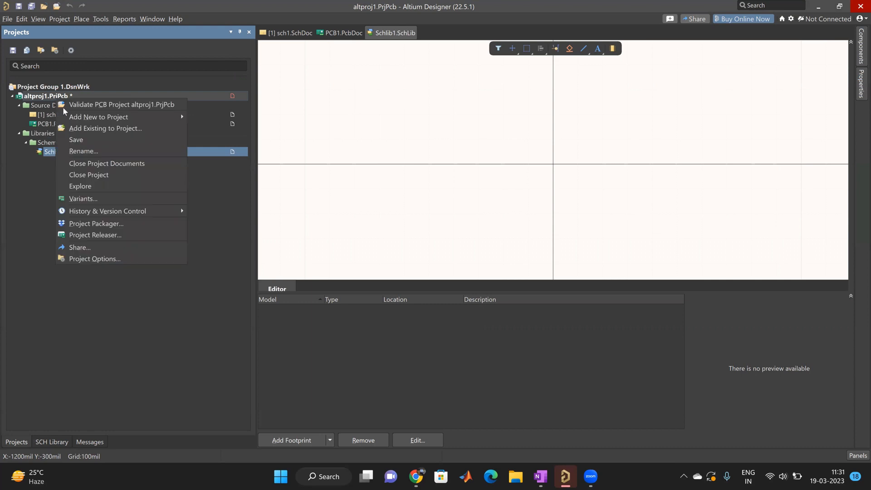
mouse_move(69, 117)
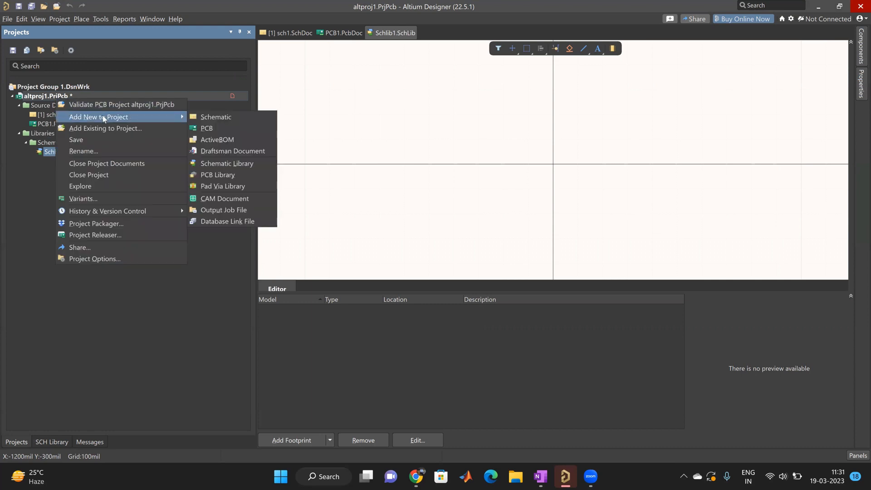
click(217, 175)
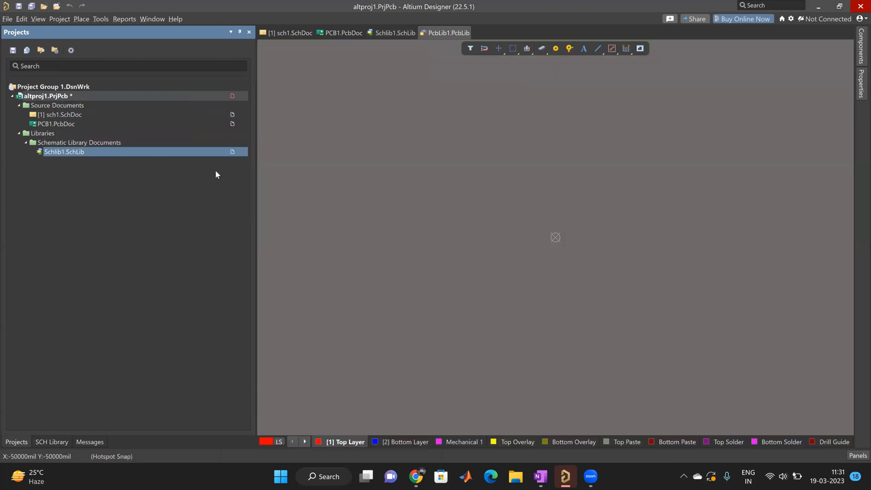
click(12, 441)
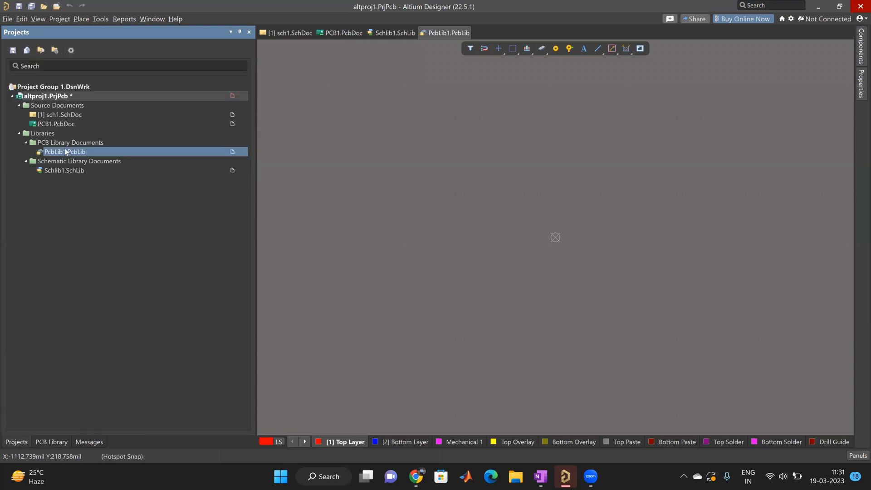
Save the new PCB library as PcbLib1 in the altproj1 folder, and save the project
key(ctrl+s)
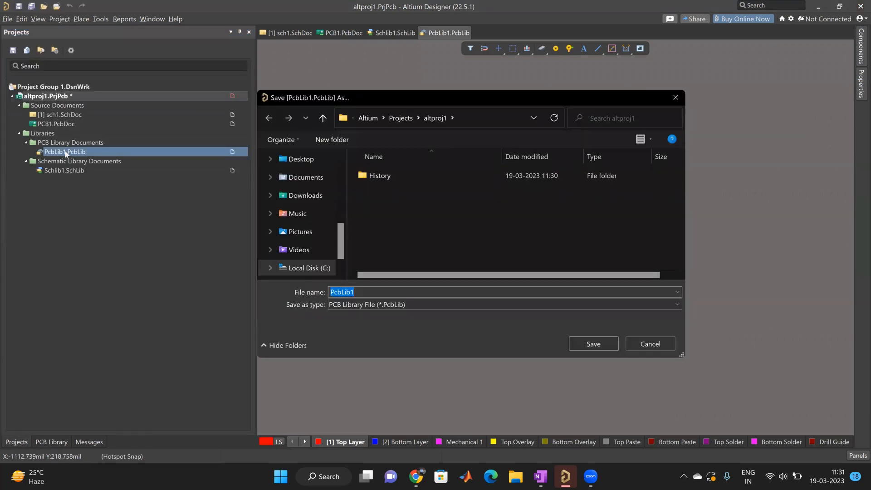
key(Return)
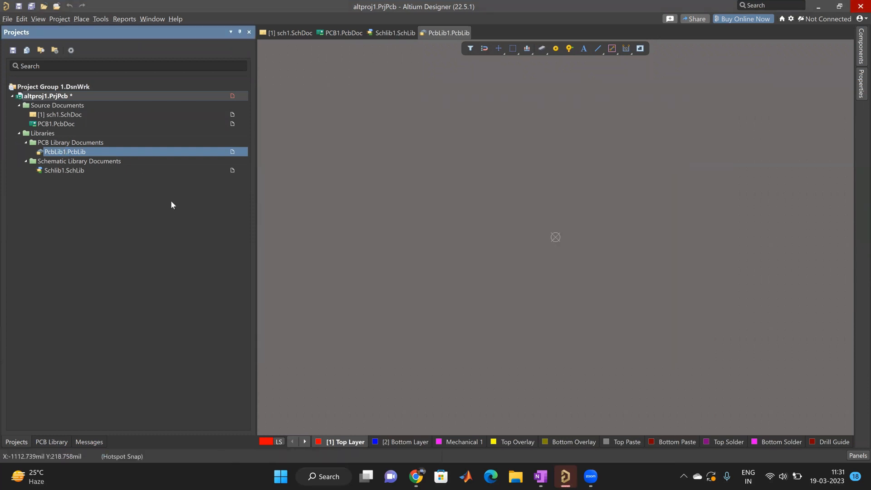
right_click(105, 95)
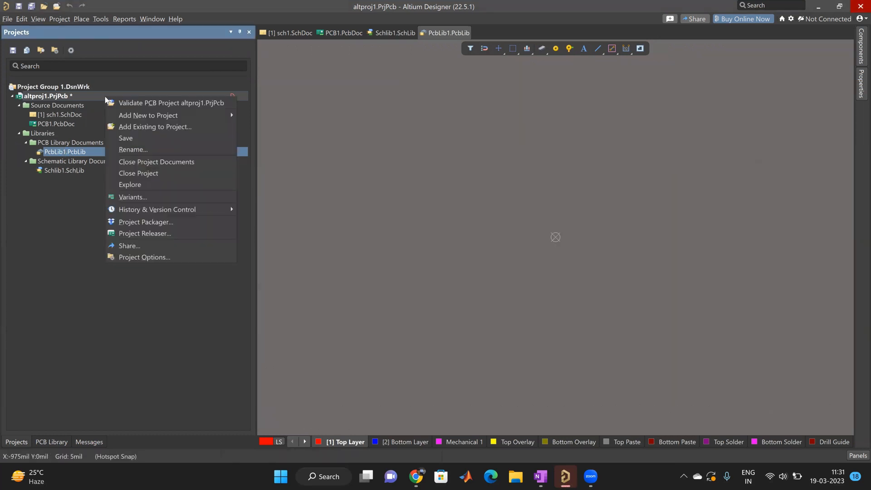
click(145, 139)
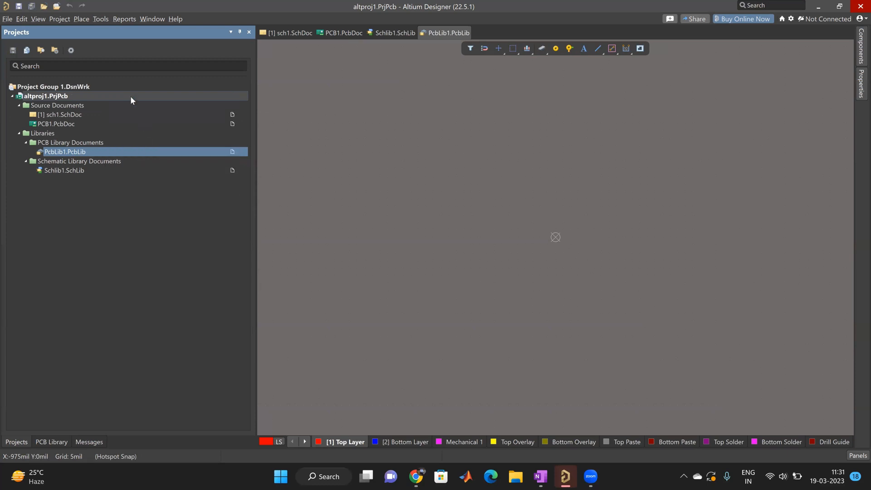